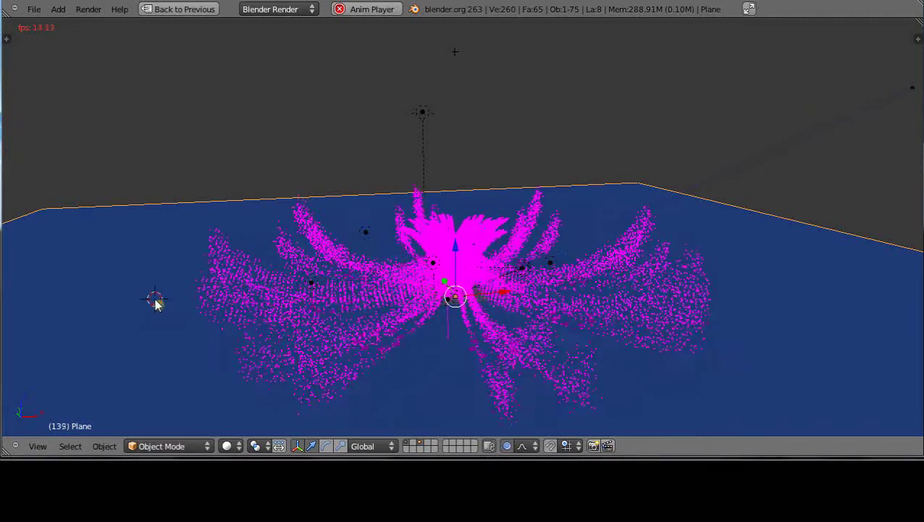
# Step: Stop the full-screen animation playback and open the Scripting layout with a wider text editor
pyautogui.hotkey('ctrl', 'Up')
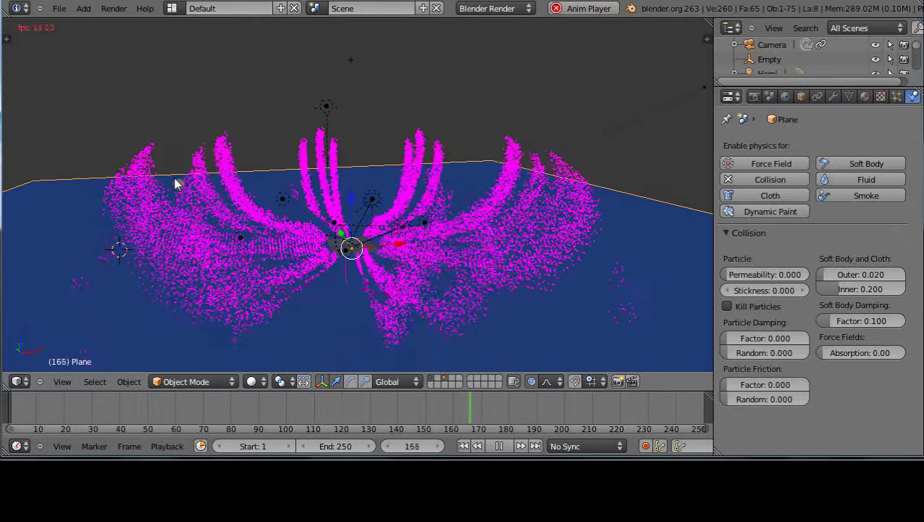
pyautogui.press('Escape')
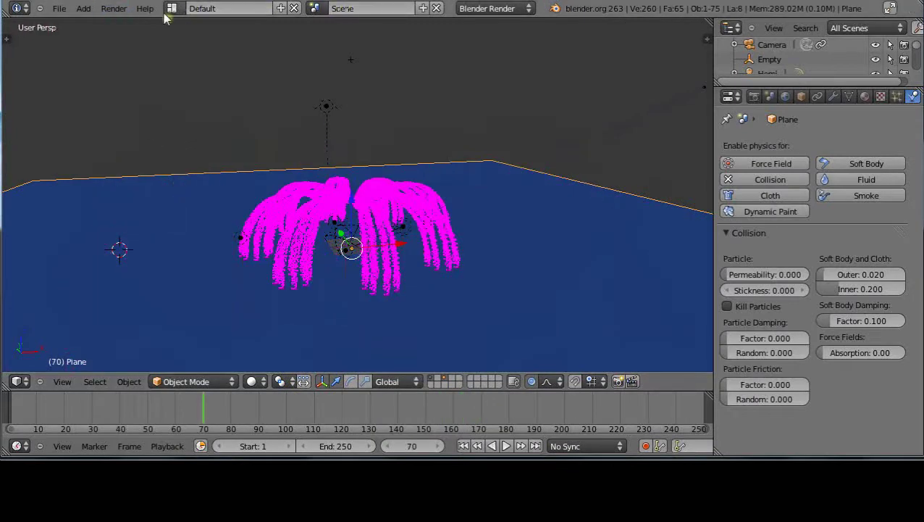
pyautogui.click(172, 8)
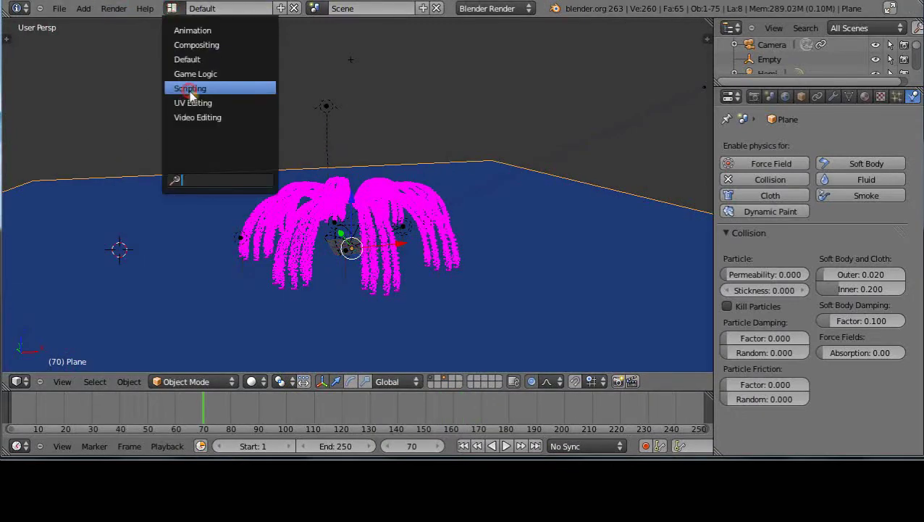
pyautogui.click(190, 89)
pyautogui.moveTo(415, 285); pyautogui.dragTo(684, 223)
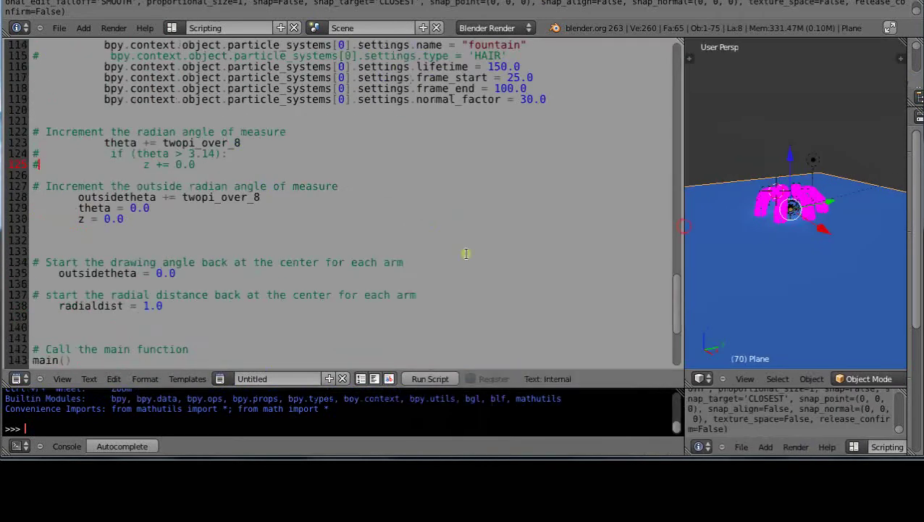
# Step: Look through the script's color definitions and particle system code, and highlight the bpy.ops.object.particle_system_add call
pyautogui.moveTo(679, 310); pyautogui.dragTo(643, 107)
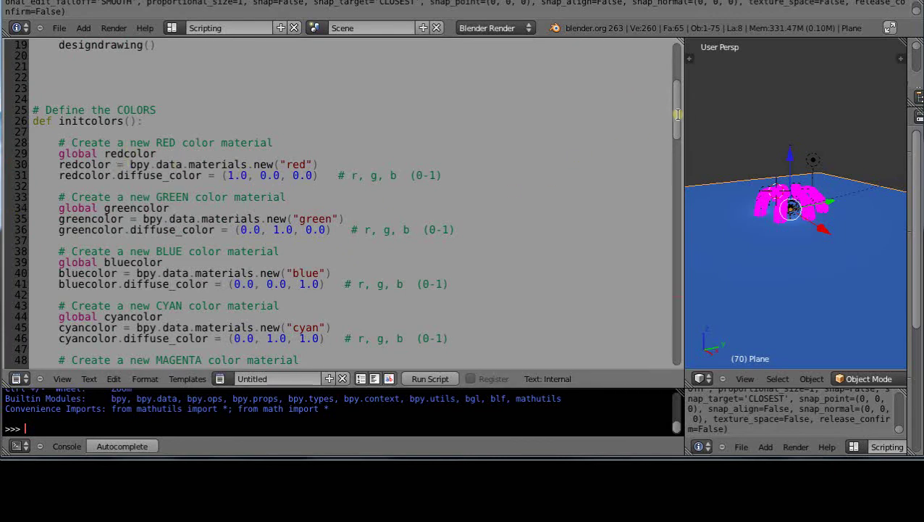
pyautogui.moveTo(677, 114); pyautogui.dragTo(679, 280)
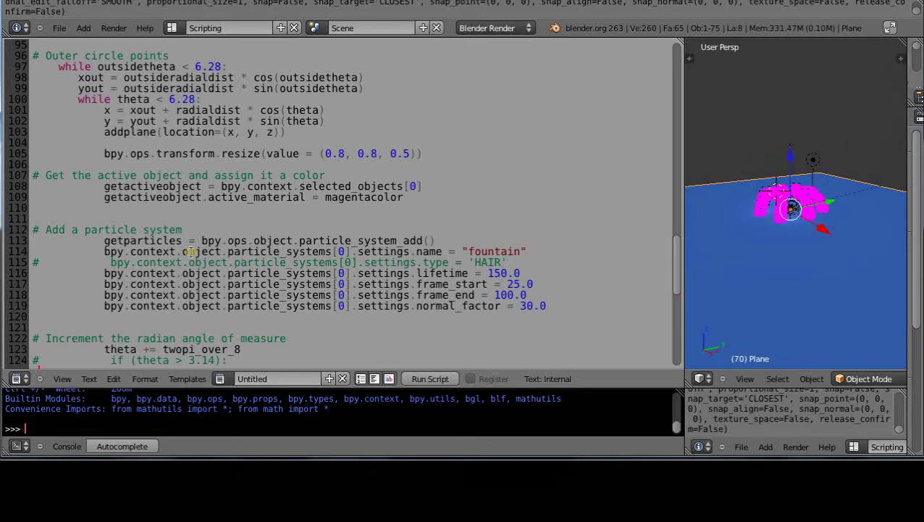
pyautogui.moveTo(200, 240); pyautogui.dragTo(425, 241)
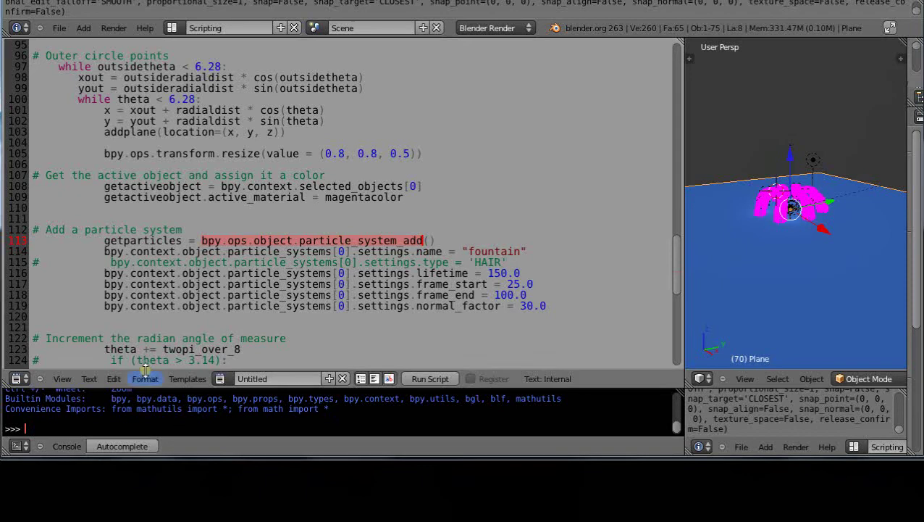
# Step: In the Default layout, add a mesh plane above the ground and give it a new particle system
pyautogui.click(170, 27)
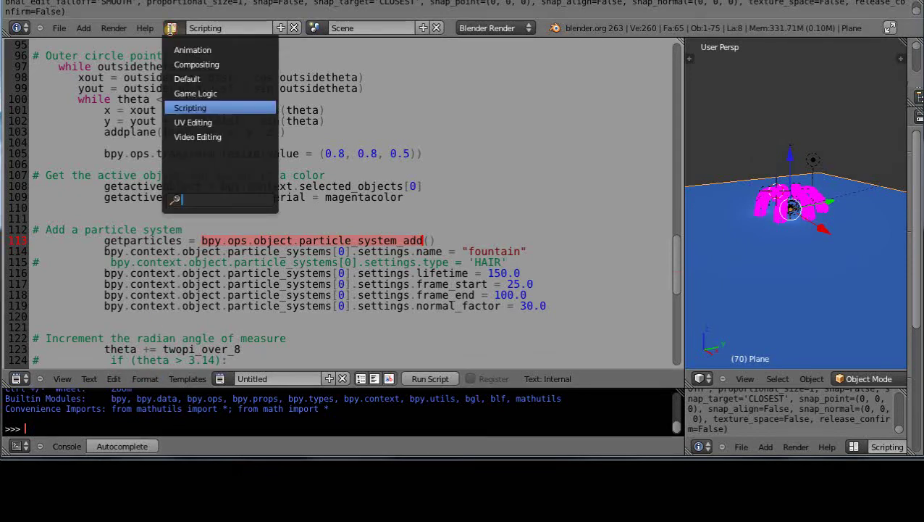
pyautogui.click(187, 79)
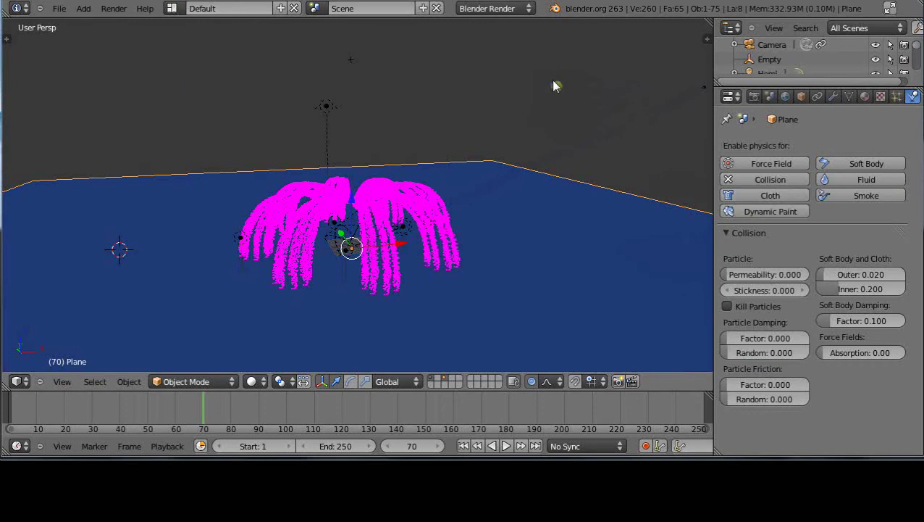
pyautogui.hotkey('shift', 'a')
pyautogui.moveTo(547, 37)
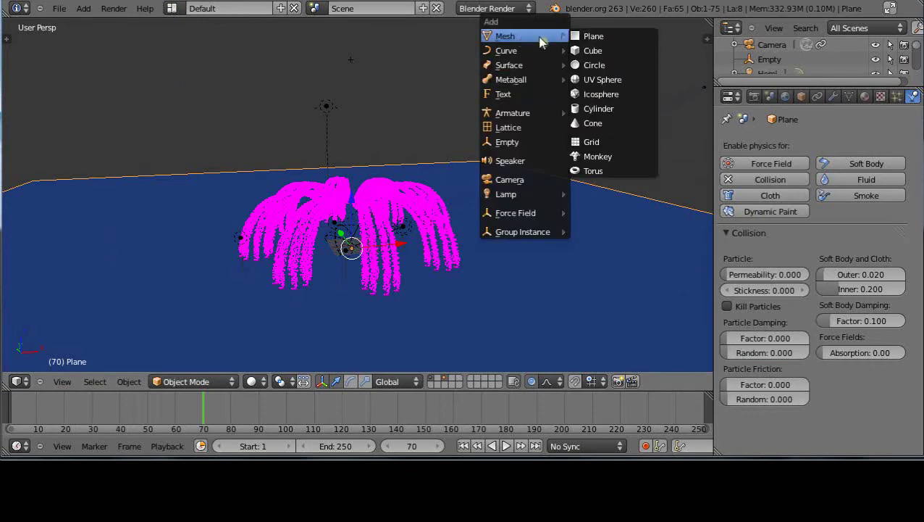
pyautogui.click(591, 38)
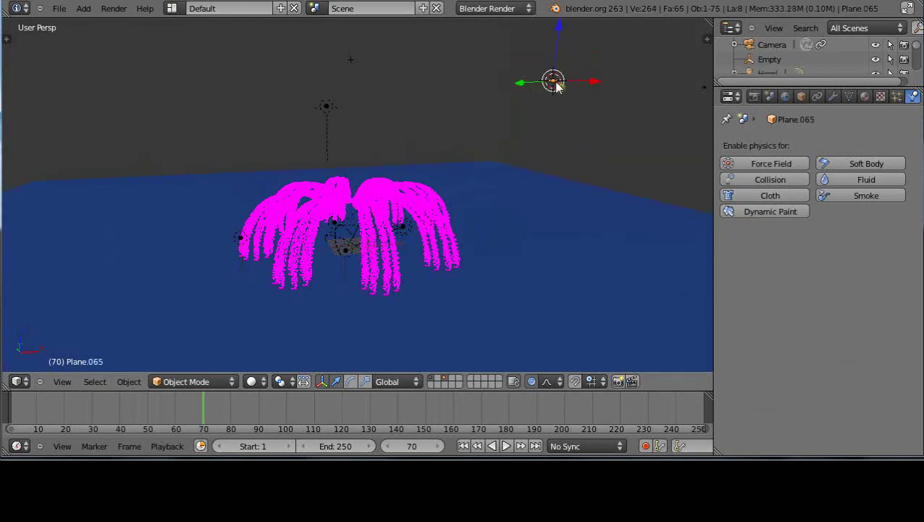
pyautogui.click(897, 96)
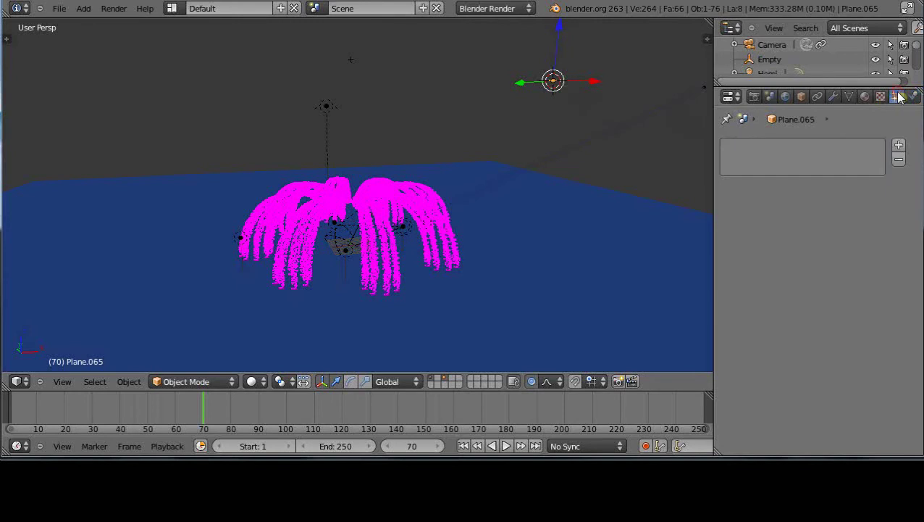
pyautogui.click(898, 147)
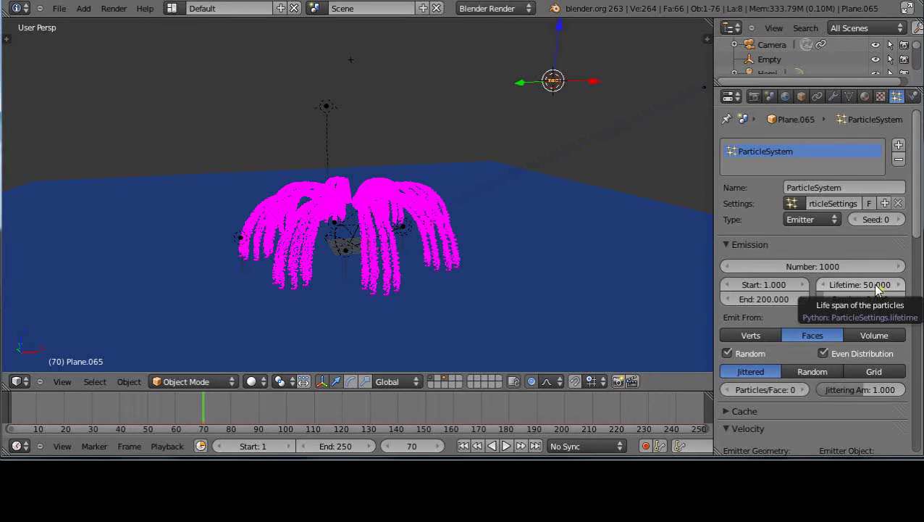
# Step: In the Scripting layout, enlarge the Python console and list the members of bpy.ops.object with dir
pyautogui.click(172, 8)
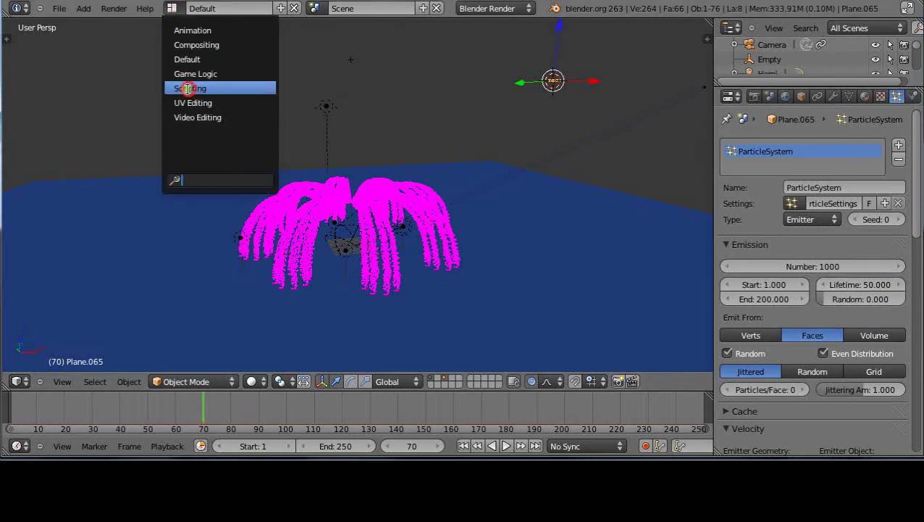
pyautogui.click(189, 89)
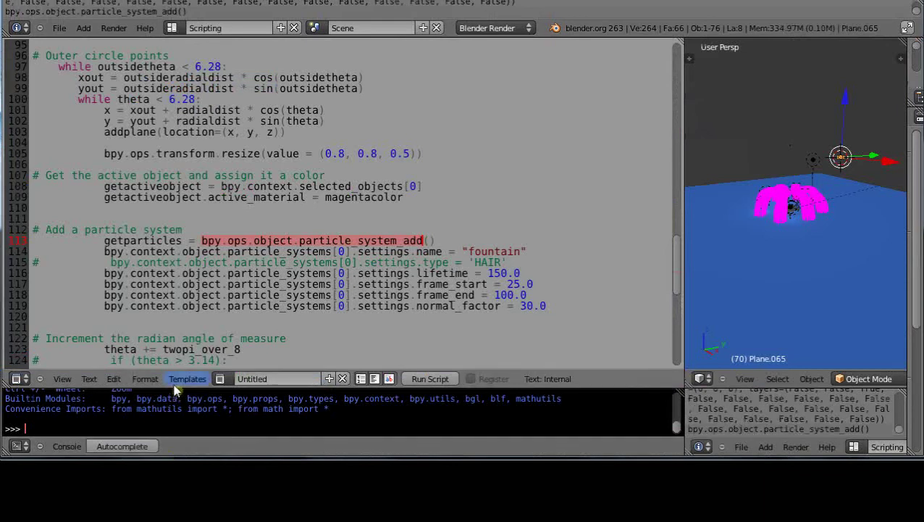
pyautogui.moveTo(174, 387); pyautogui.dragTo(210, 275)
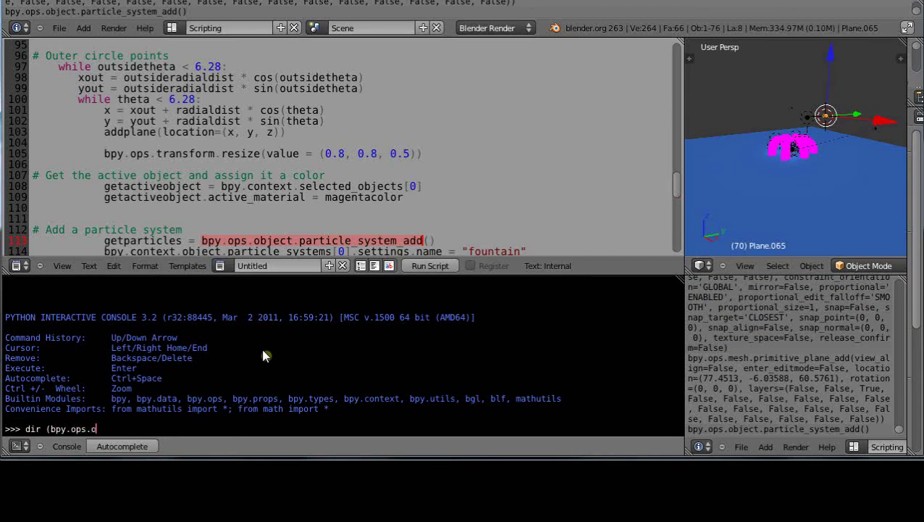
pyautogui.write(')')
pyautogui.press('Return')
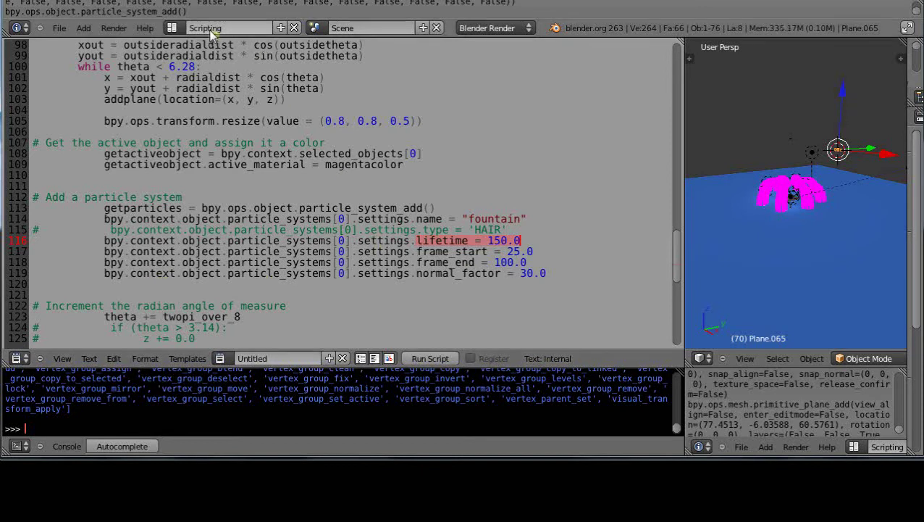
# Step: Return to the Default layout and delete the selected demonstration plane
pyautogui.click(171, 28)
pyautogui.click(187, 78)
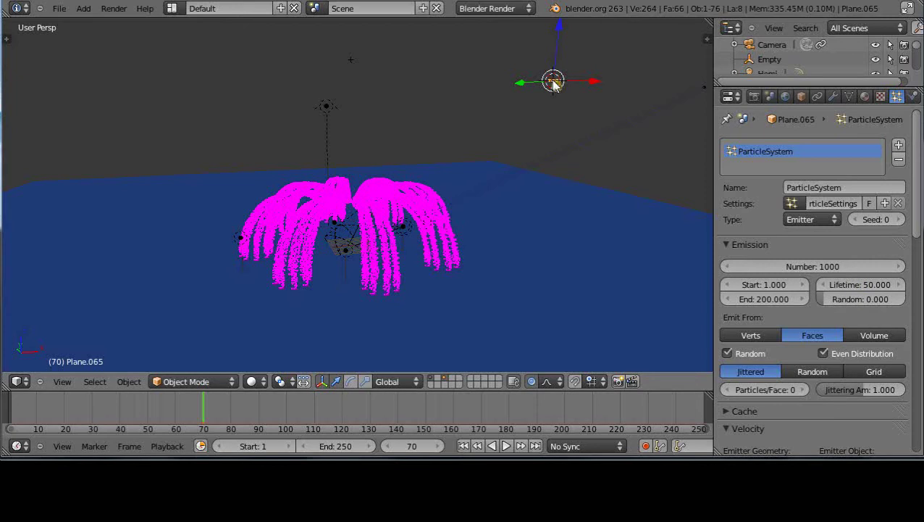
pyautogui.press('x')
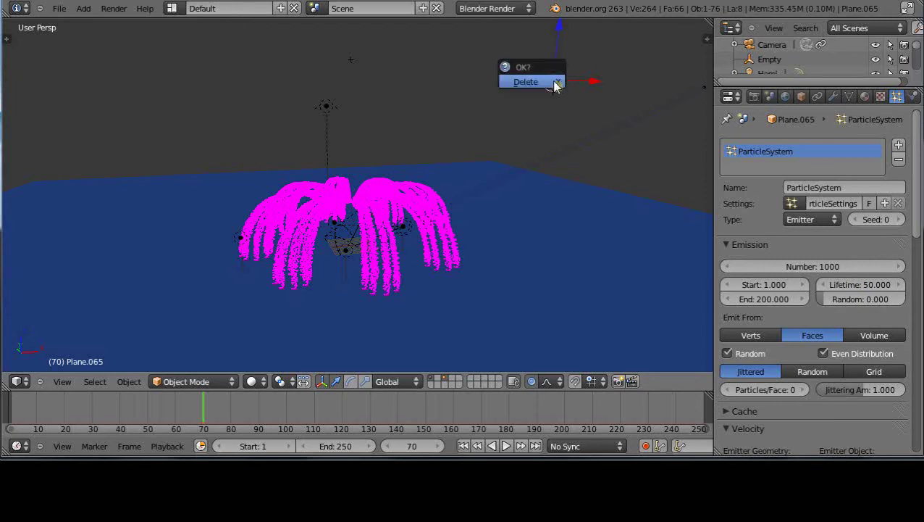
pyautogui.click(539, 83)
# Step: Select a front fountain emitter plane to check its particle settings, and highlight the name "fountain" in the Scripting layout's script
pyautogui.rightClick(449, 273)
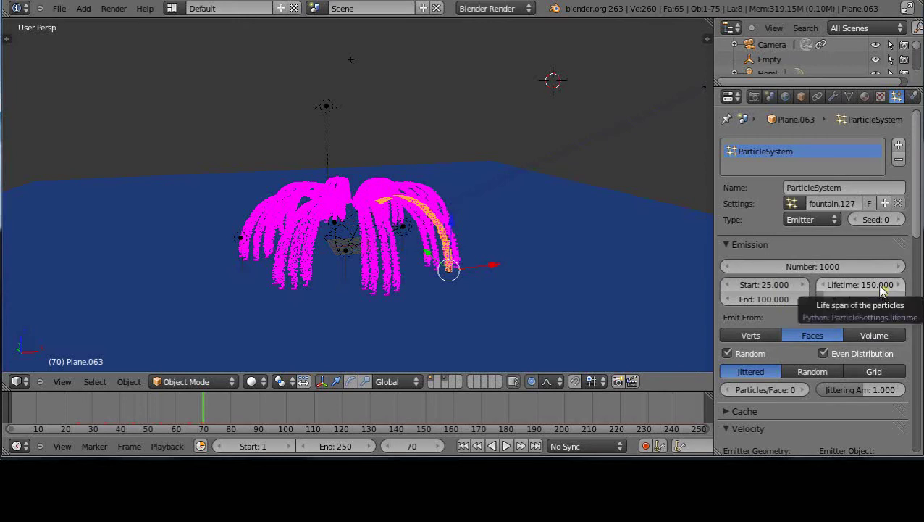
pyautogui.click(172, 8)
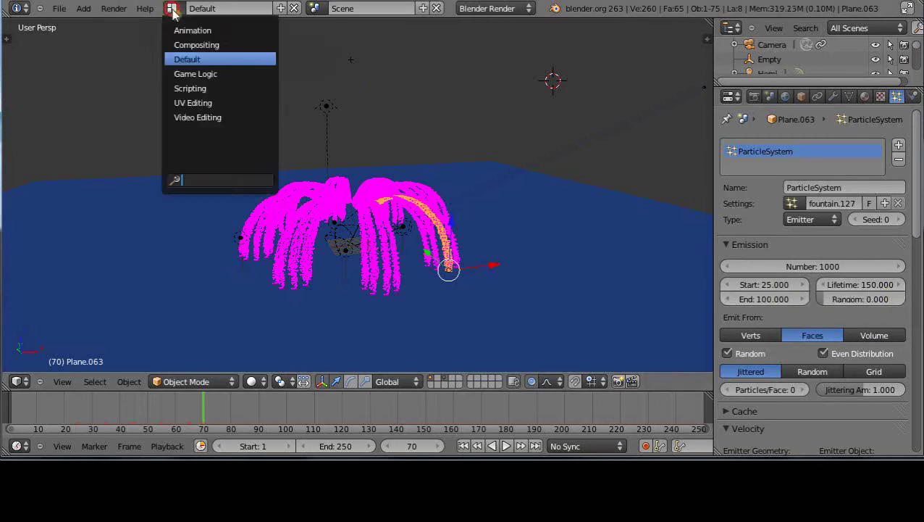
pyautogui.click(198, 88)
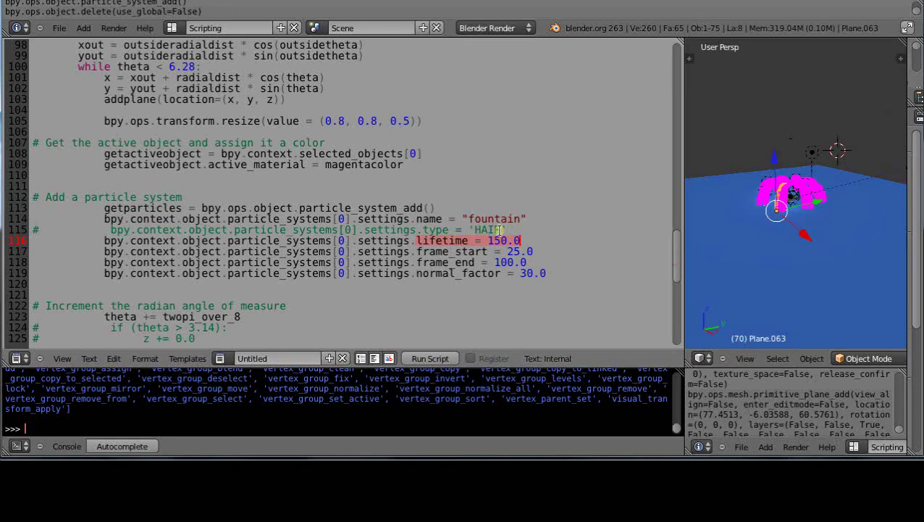
pyautogui.moveTo(470, 218); pyautogui.dragTo(532, 221)
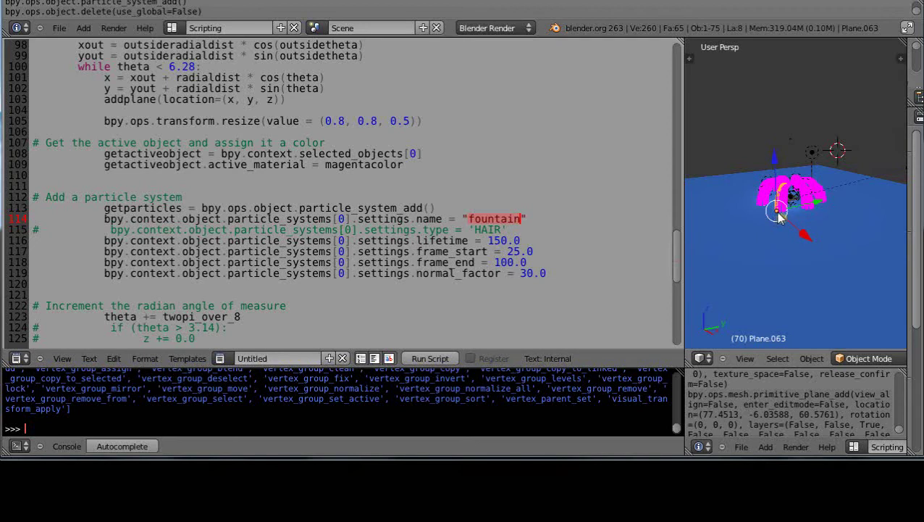
# Step: Inspect the fountain particles in a full-screen 3D view and select the Empty floating above them
pyautogui.scroll(1, 779, 218)
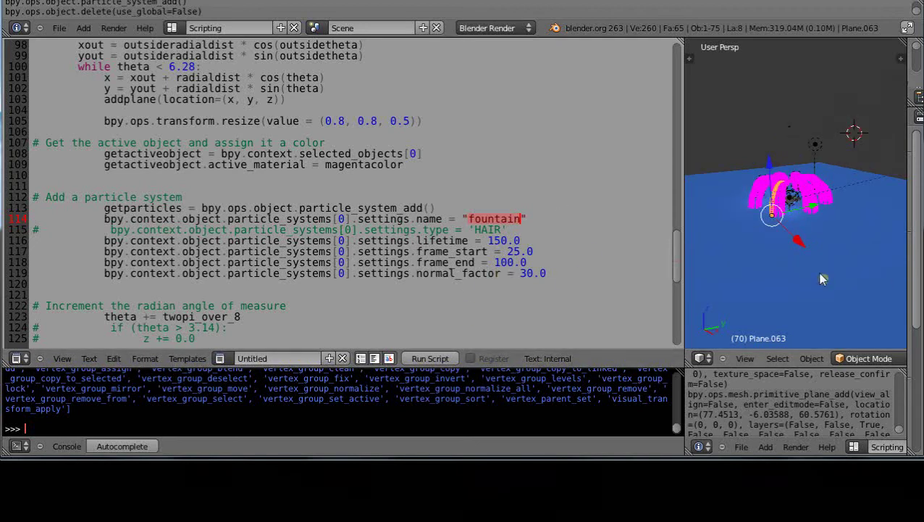
pyautogui.scroll(1, 822, 262)
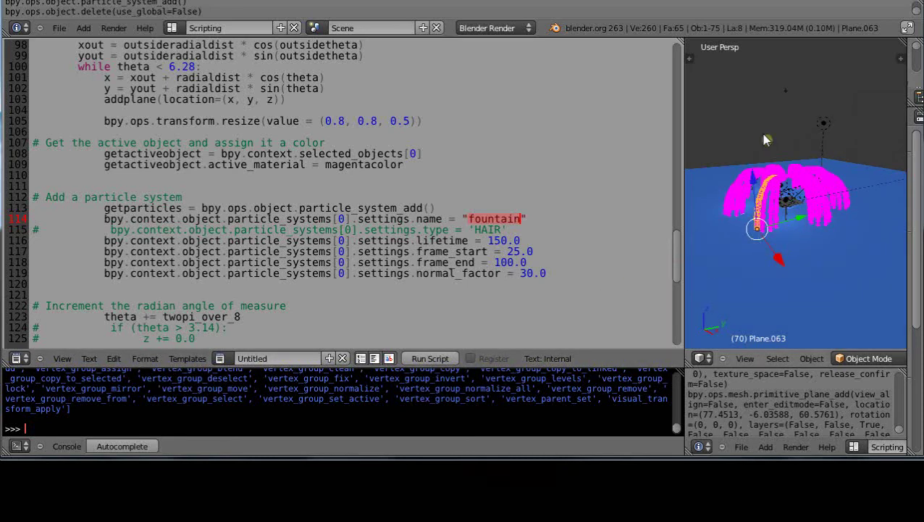
pyautogui.scroll(2, 806, 259)
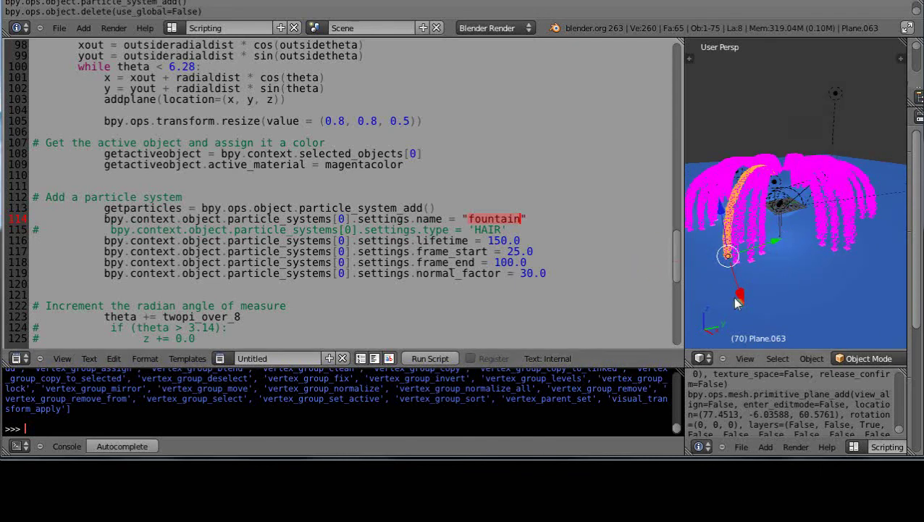
pyautogui.hotkey('ctrl', 'Up')
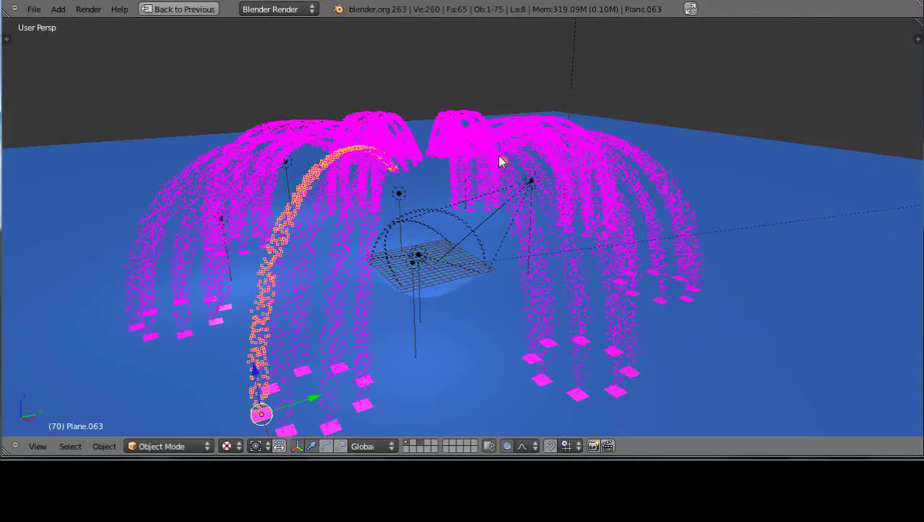
pyautogui.moveTo(481, 146); pyautogui.dragTo(471, 403, button='middle')
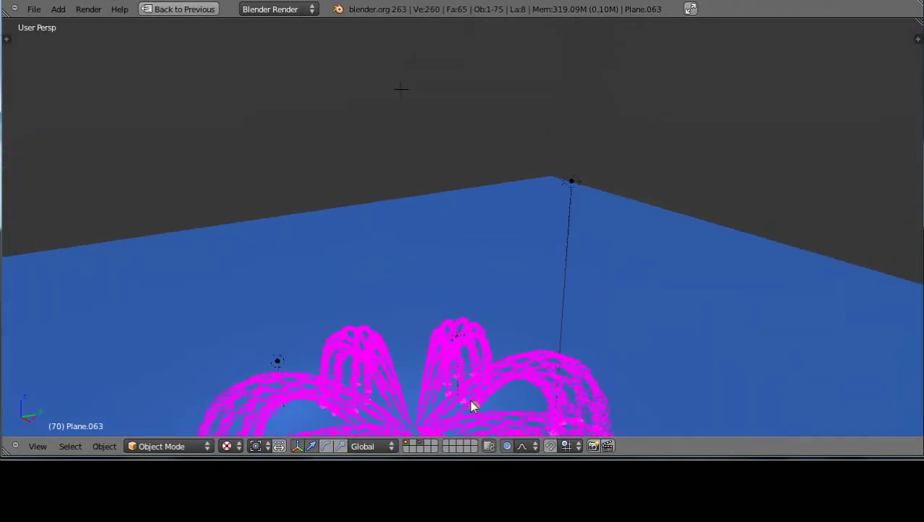
pyautogui.rightClick(402, 95)
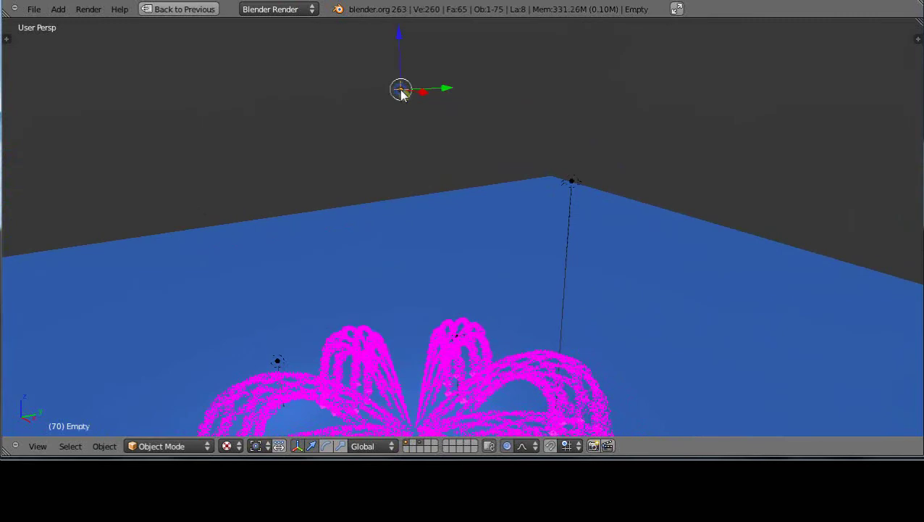
pyautogui.hotkey('shift', 'c')
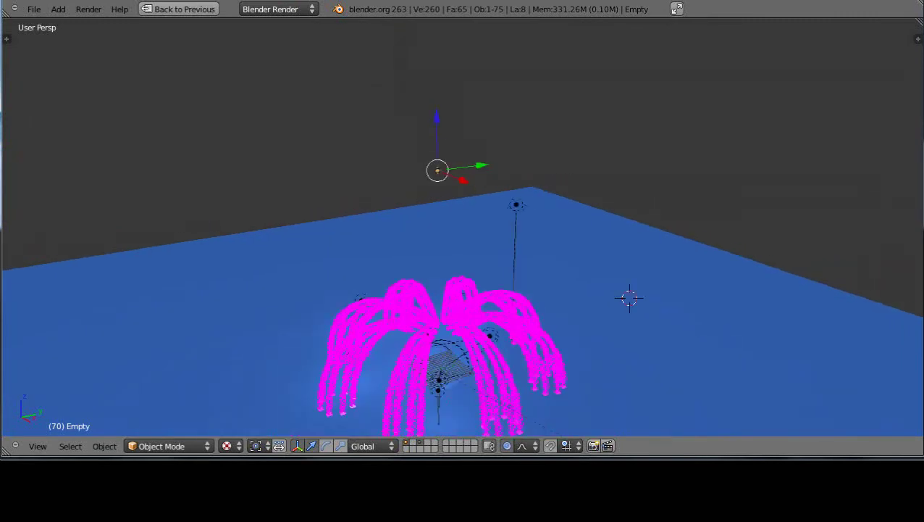
pyautogui.hotkey('ctrl', 'Up')
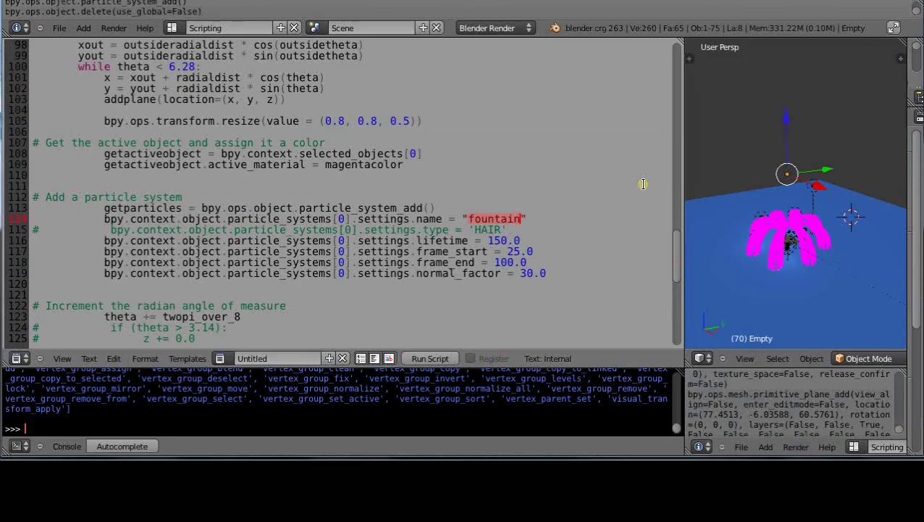
# Step: In the Default layout, open the Empty's physics settings, then remove and re-enable its Force Field
pyautogui.click(172, 27)
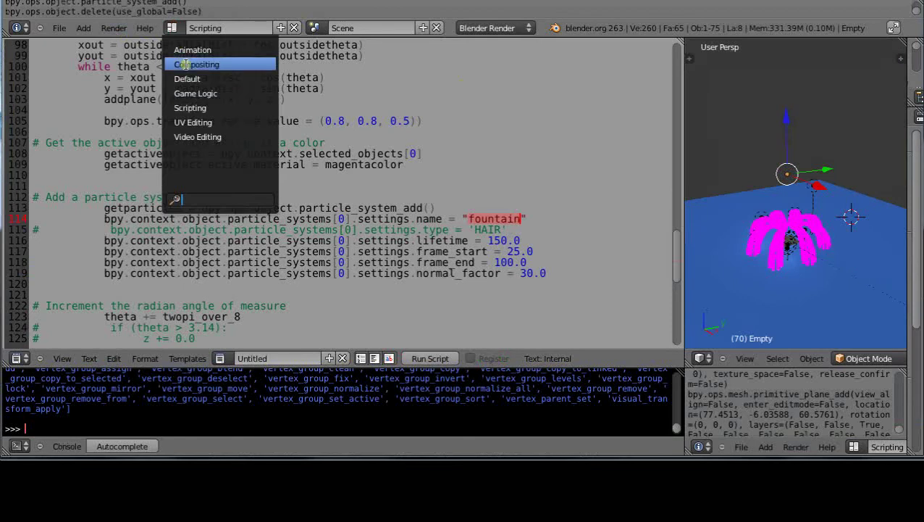
pyautogui.click(187, 79)
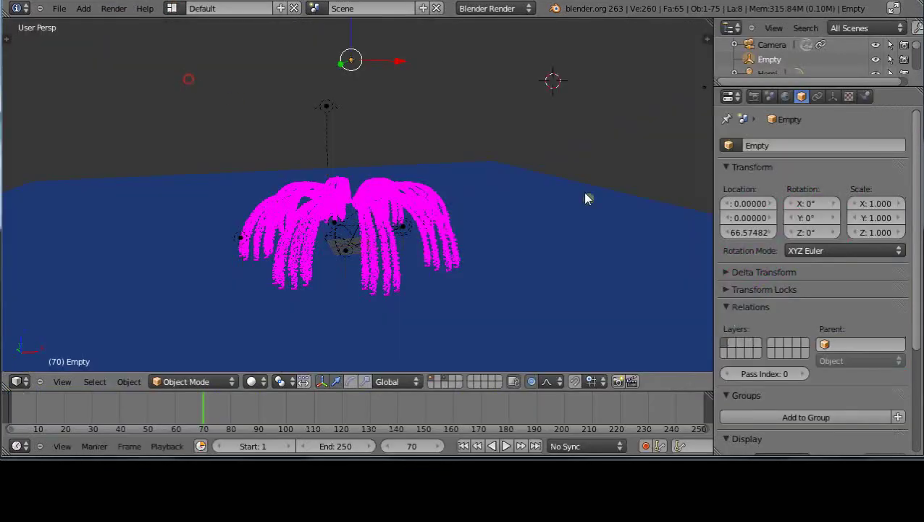
pyautogui.click(866, 96)
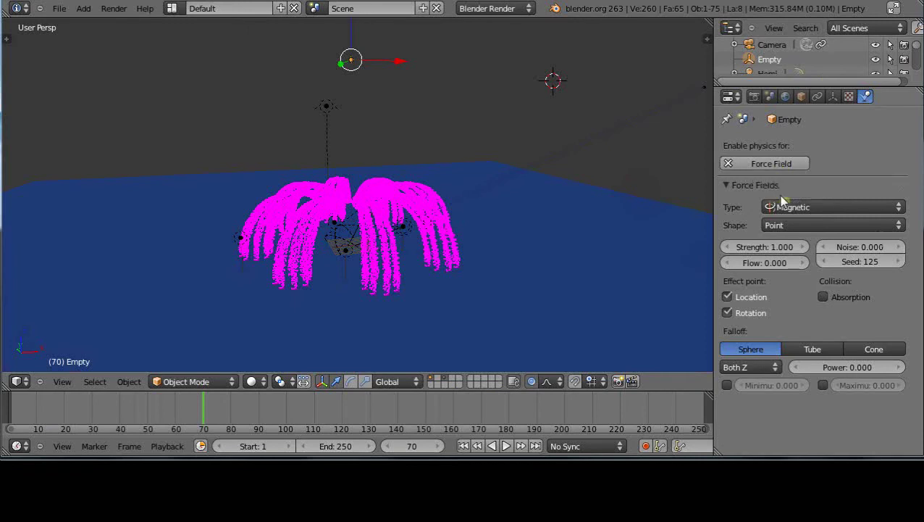
pyautogui.click(728, 164)
pyautogui.click(730, 165)
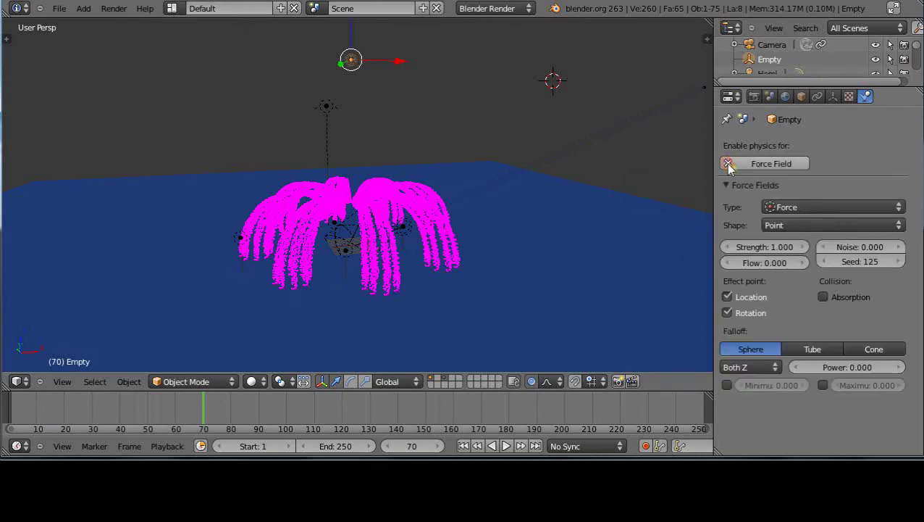
# Step: Try the Magnetic type on the Empty's force field, then remove the Force Field and play the animation without it
pyautogui.click(897, 207)
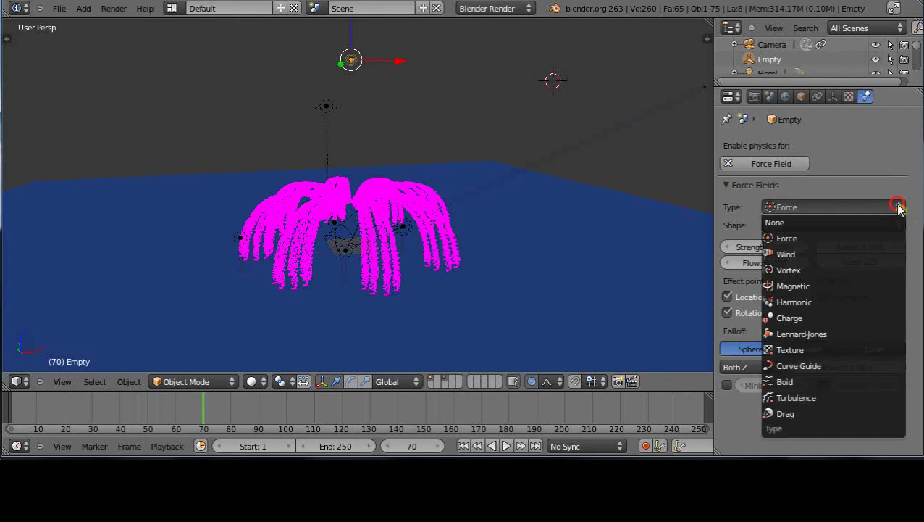
pyautogui.click(794, 286)
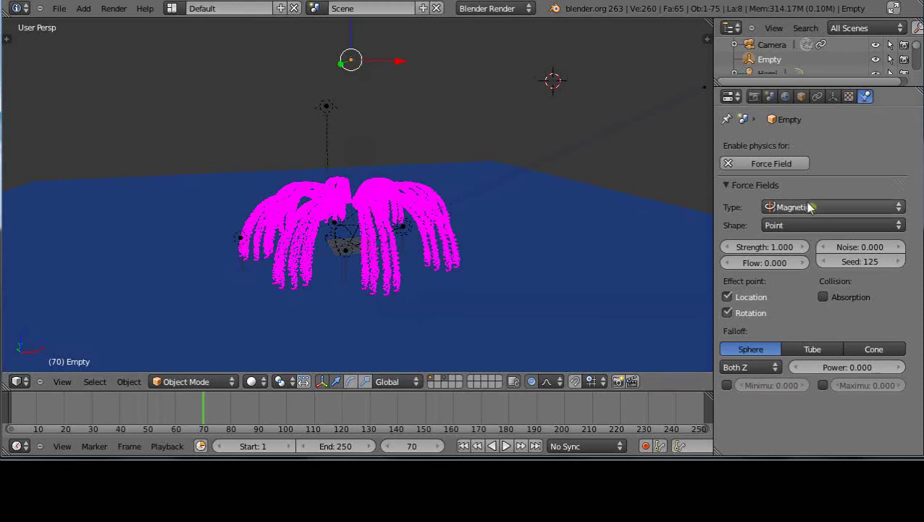
pyautogui.click(729, 164)
pyautogui.hotkey('alt', 'a')
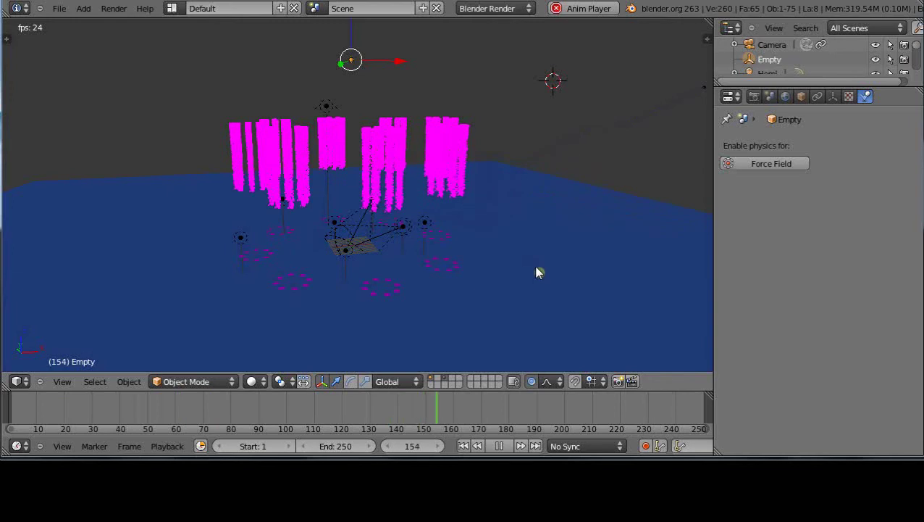
# Step: Re-enable the Empty's Force Field during playback, testing the Vortex type before switching it to Magnetic
pyautogui.click(754, 164)
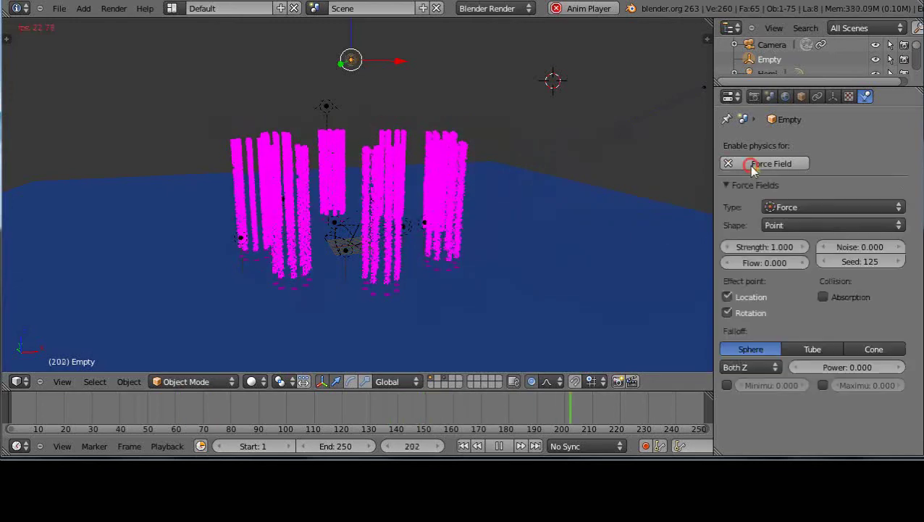
pyautogui.click(800, 209)
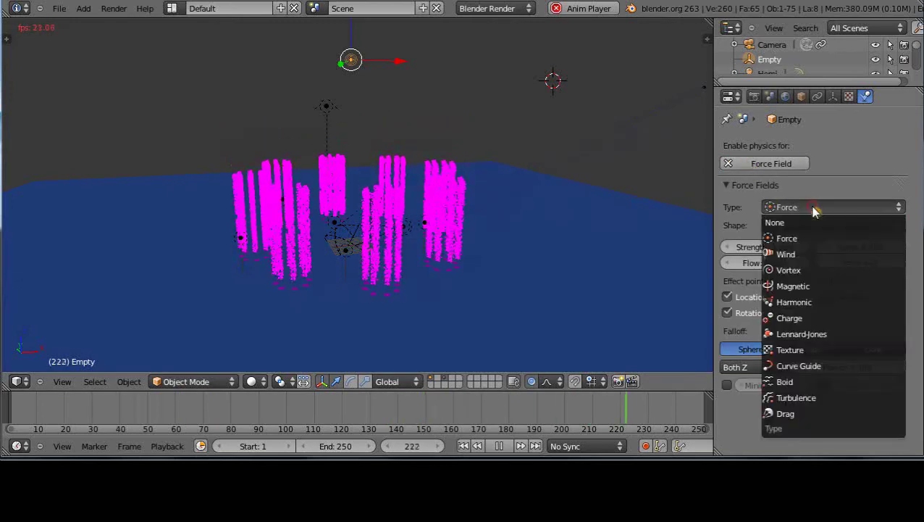
pyautogui.click(787, 269)
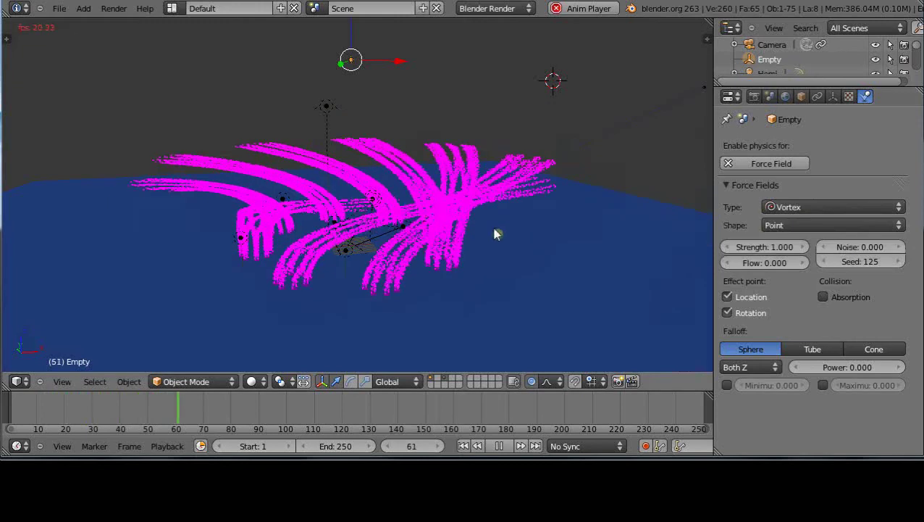
pyautogui.click(799, 208)
pyautogui.click(795, 286)
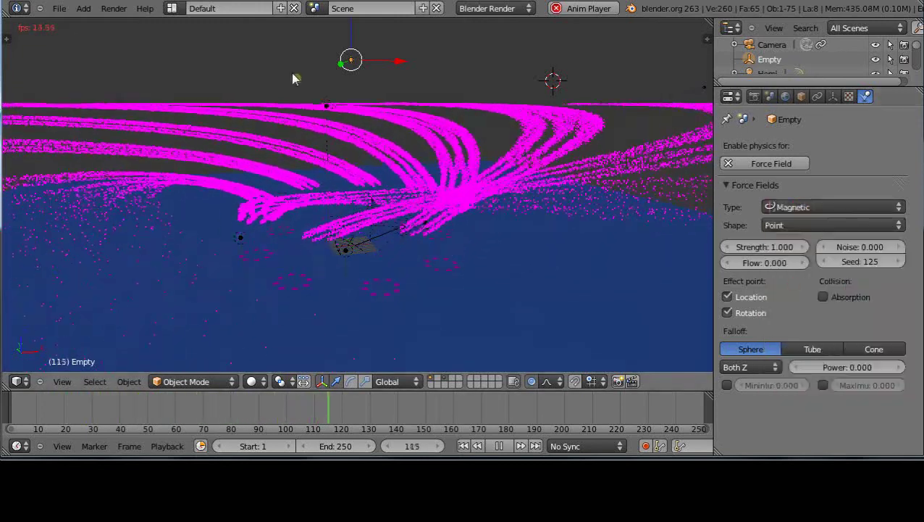
# Step: In the Scripting layout, highlight the commented-out "if (theta > 3.14)" and "z += 0.0" lines of the script
pyautogui.click(172, 8)
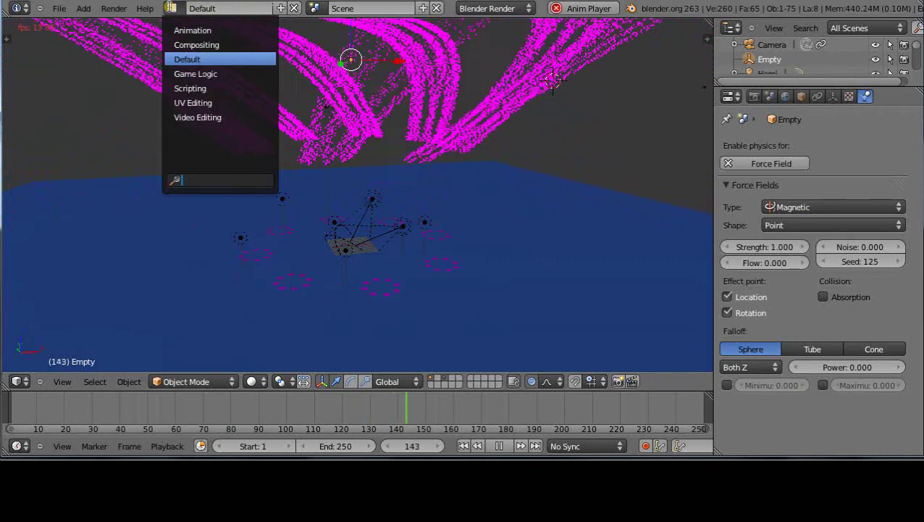
pyautogui.click(191, 88)
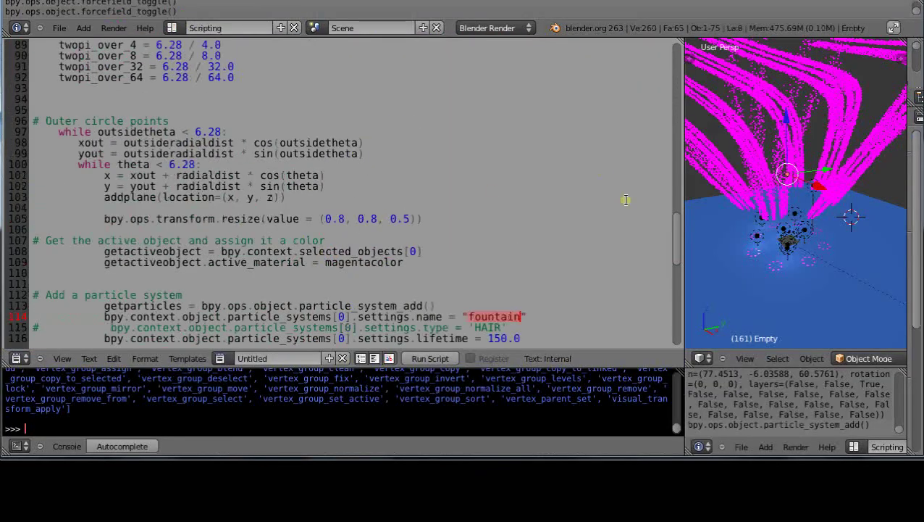
pyautogui.moveTo(677, 238); pyautogui.dragTo(675, 291)
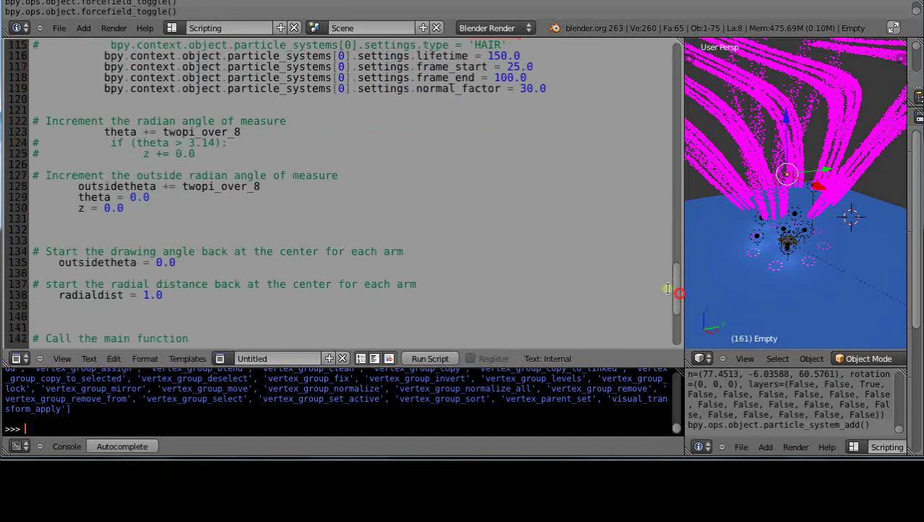
pyautogui.moveTo(109, 143); pyautogui.dragTo(245, 154)
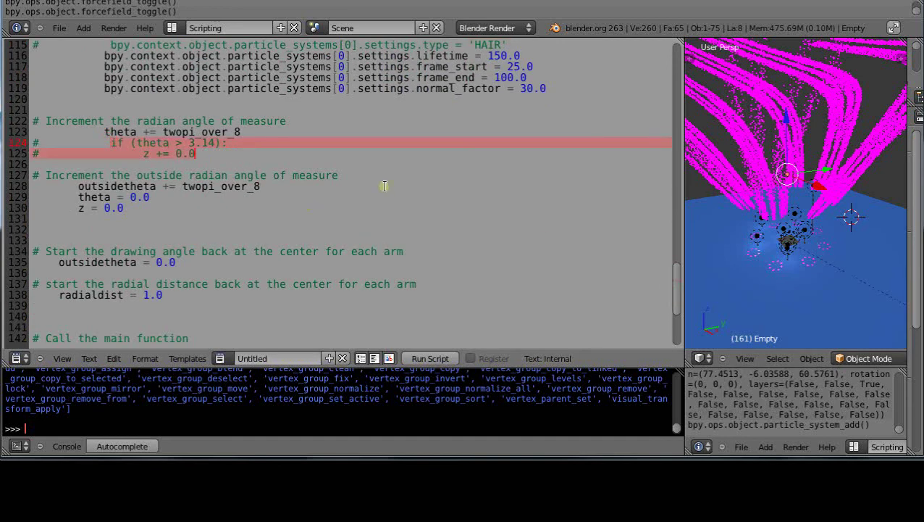
# Step: Highlight the script's particle system settings from the name down to normal_factor, then clear the selection
pyautogui.scroll(4, 369, 174)
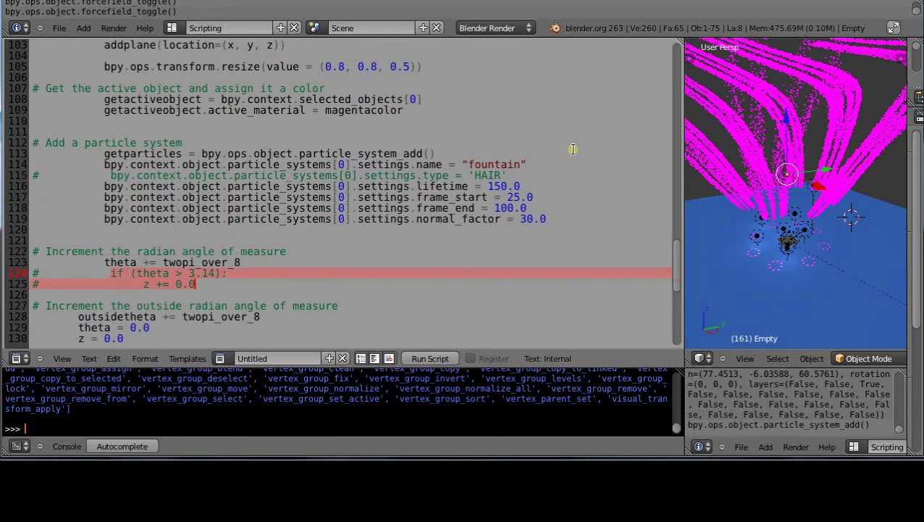
pyautogui.moveTo(572, 149); pyautogui.dragTo(588, 220)
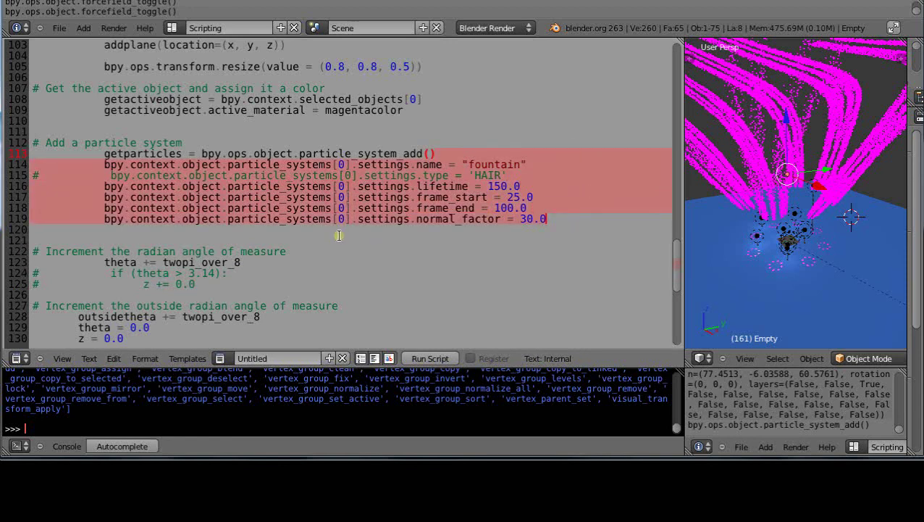
pyautogui.click(482, 251)
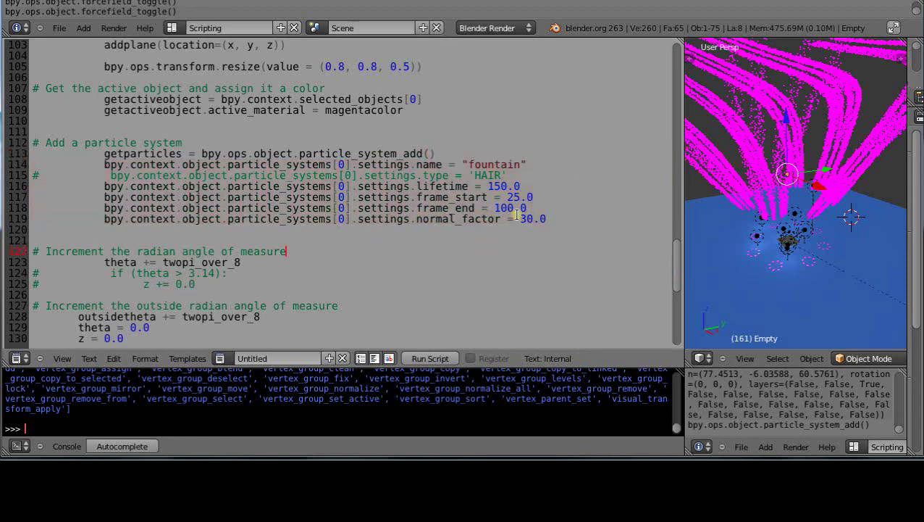